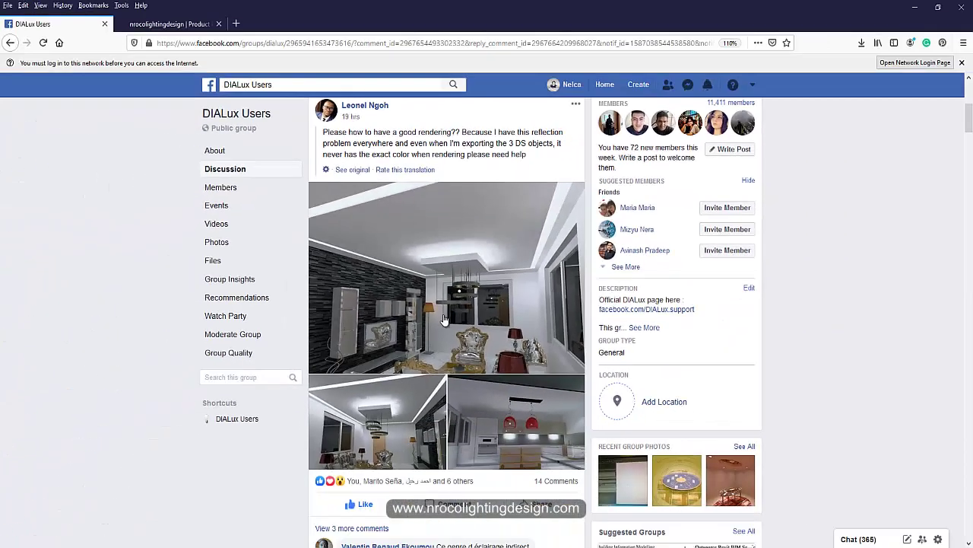
- Open the post's living-room render with silver-and-gold chairs in the photo viewer
{"action": "scroll", "coordinate": [442, 313], "scroll_direction": "down", "scroll_amount": 2}
{"action": "scroll", "coordinate": [437, 308], "scroll_direction": "up", "scroll_amount": 2}
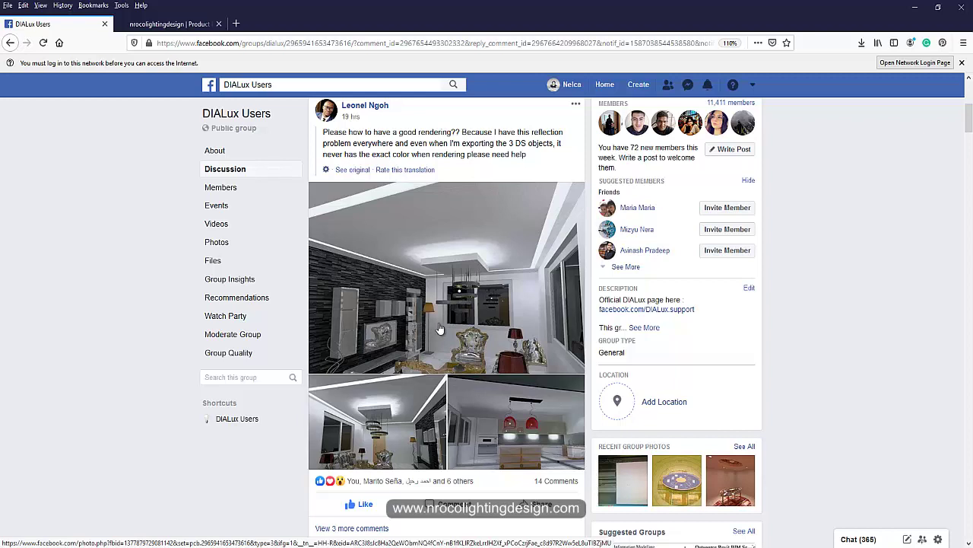
{"action": "left_click", "coordinate": [443, 296]}
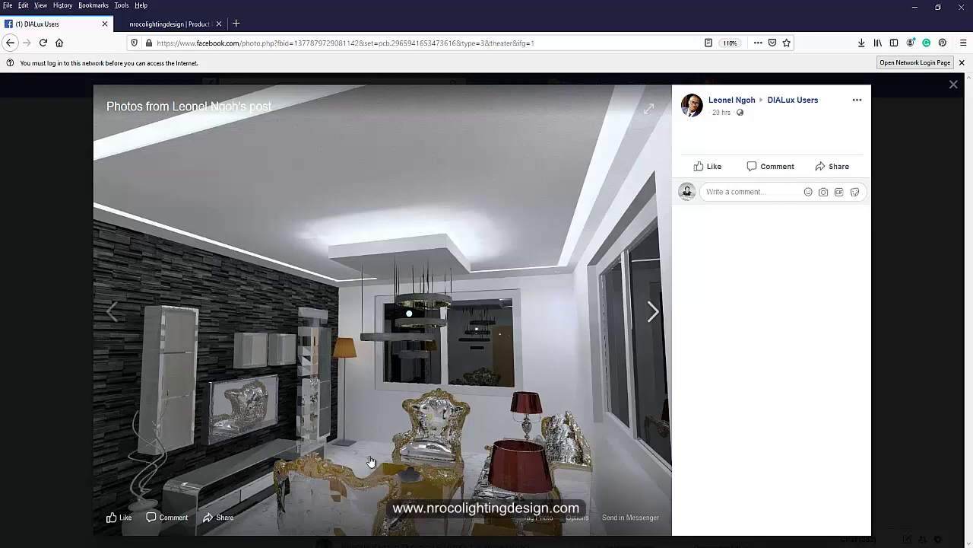
- Close the photo, read the comments on removing reflectance, then switch to DIALux
{"action": "left_click", "coordinate": [943, 95]}
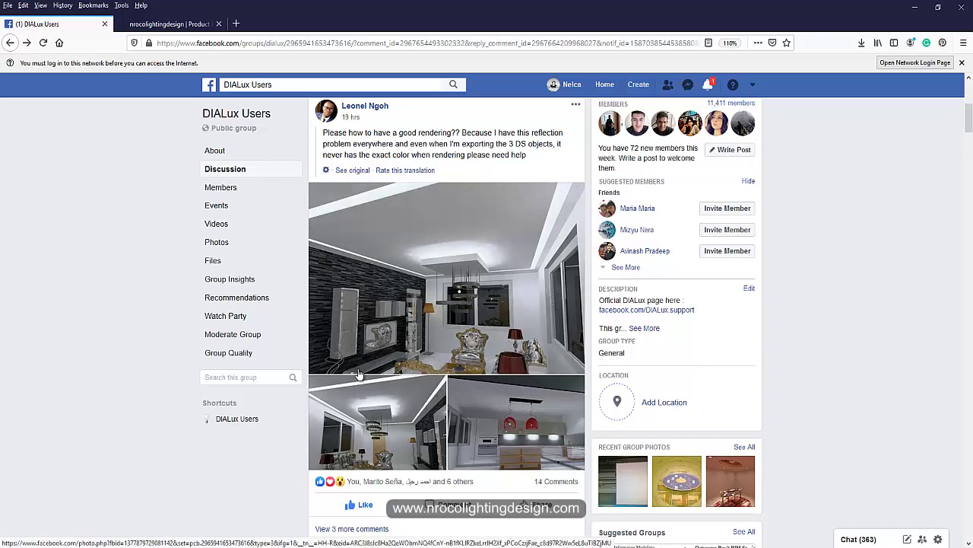
{"action": "scroll", "coordinate": [363, 373], "scroll_direction": "down", "scroll_amount": 3}
{"action": "scroll", "coordinate": [384, 378], "scroll_direction": "up", "scroll_amount": 5}
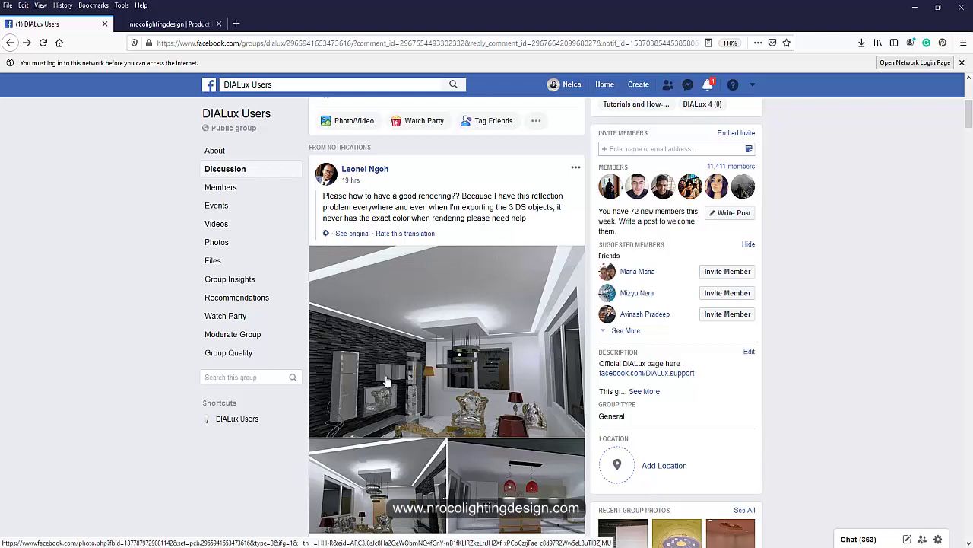
{"action": "scroll", "coordinate": [386, 380], "scroll_direction": "down", "scroll_amount": 2}
{"action": "scroll", "coordinate": [386, 396], "scroll_direction": "down", "scroll_amount": 2}
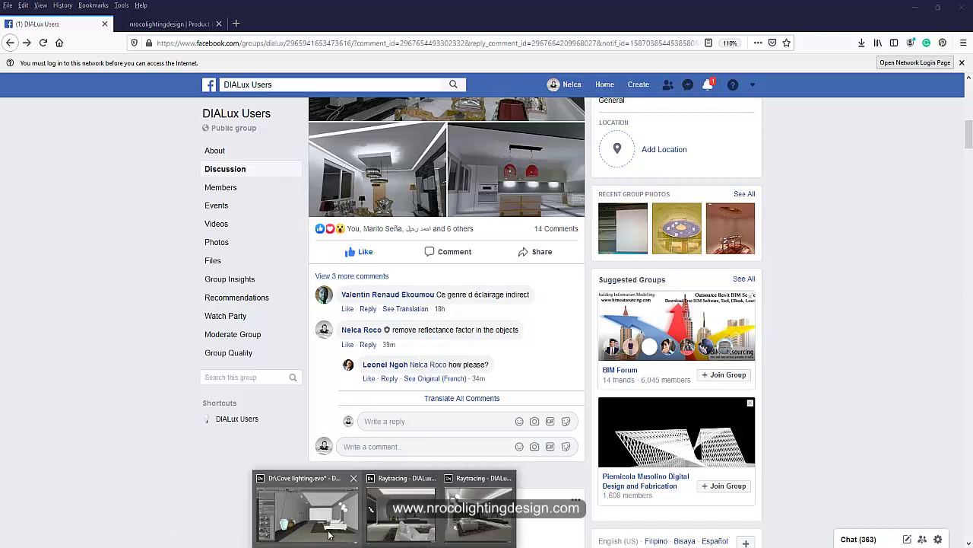
{"action": "left_click", "coordinate": [330, 534]}
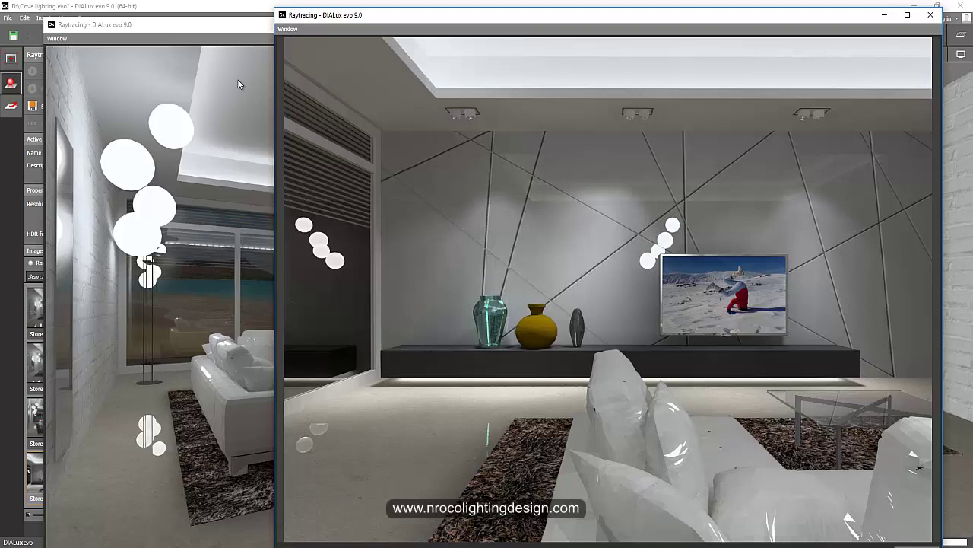
- Bring both raytraced living-room renders forward, reposition them, then return to the main window
{"action": "left_click", "coordinate": [202, 32]}
{"action": "left_click_drag", "start_coordinate": [242, 31], "coordinate": [268, 26]}
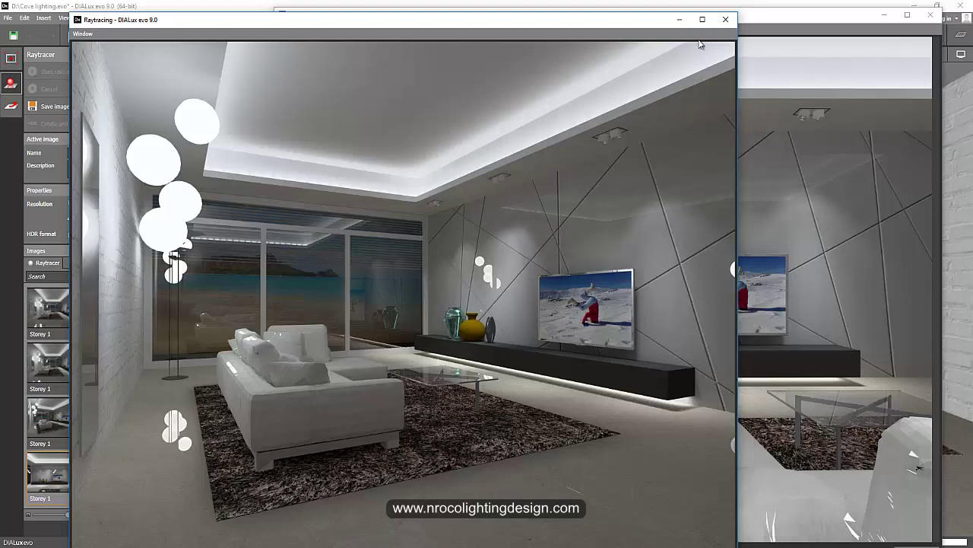
{"action": "left_click", "coordinate": [743, 32]}
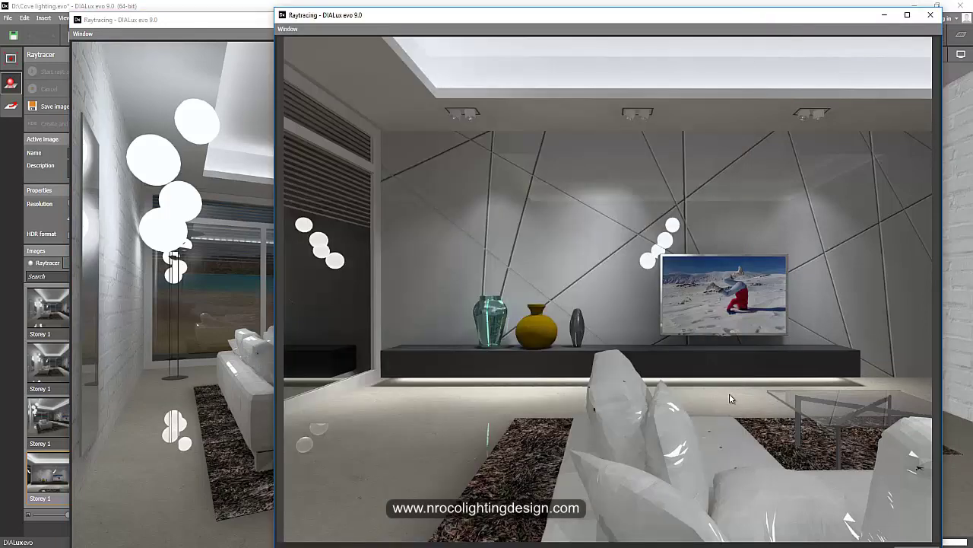
{"action": "left_click_drag", "start_coordinate": [722, 15], "coordinate": [697, 12]}
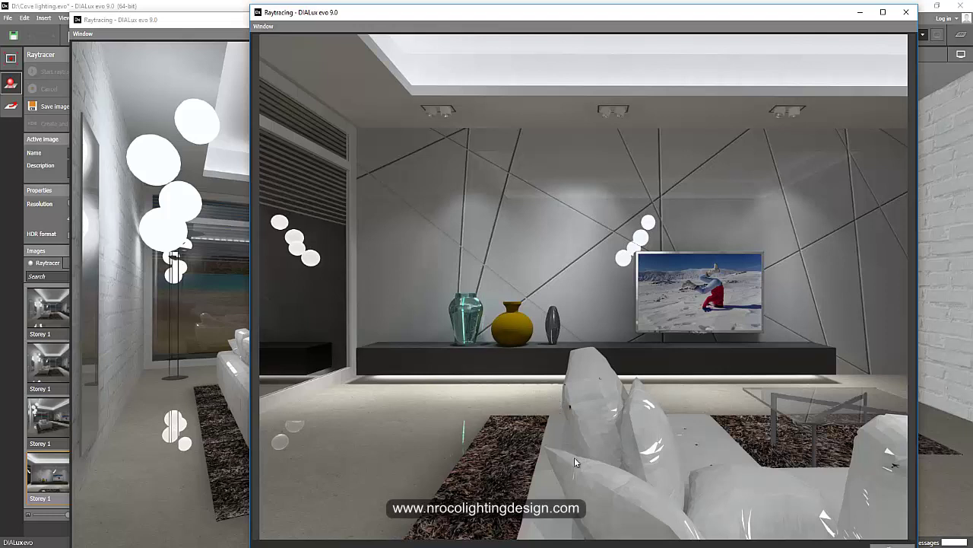
{"action": "left_click", "coordinate": [202, 8]}
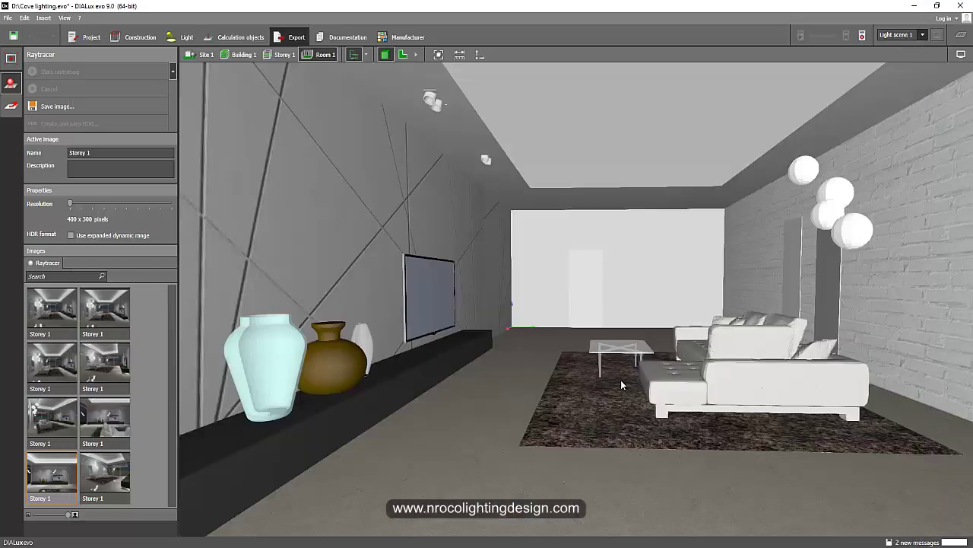
- In Construction, move the view toward the sofa, selecting and deselecting it
{"action": "left_click", "coordinate": [129, 42]}
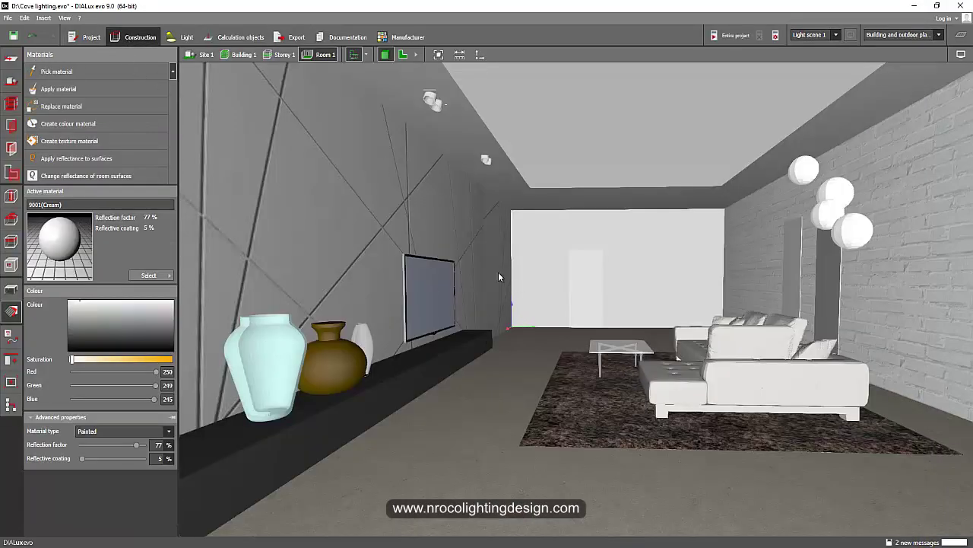
{"action": "left_click_drag", "start_coordinate": [499, 272], "coordinate": [613, 347]}
{"action": "scroll", "coordinate": [612, 347], "scroll_direction": "up", "scroll_amount": 3}
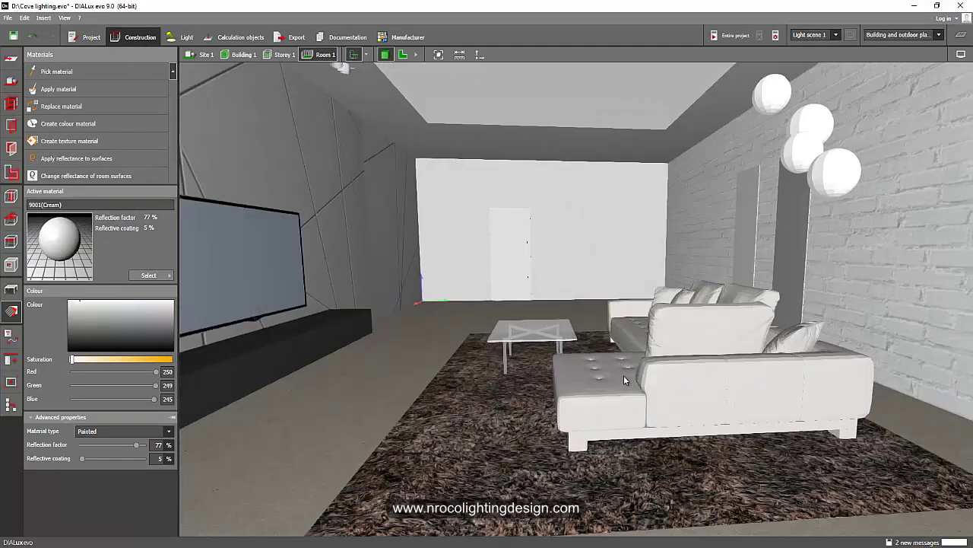
{"action": "left_click", "coordinate": [10, 289]}
{"action": "left_click", "coordinate": [669, 389]}
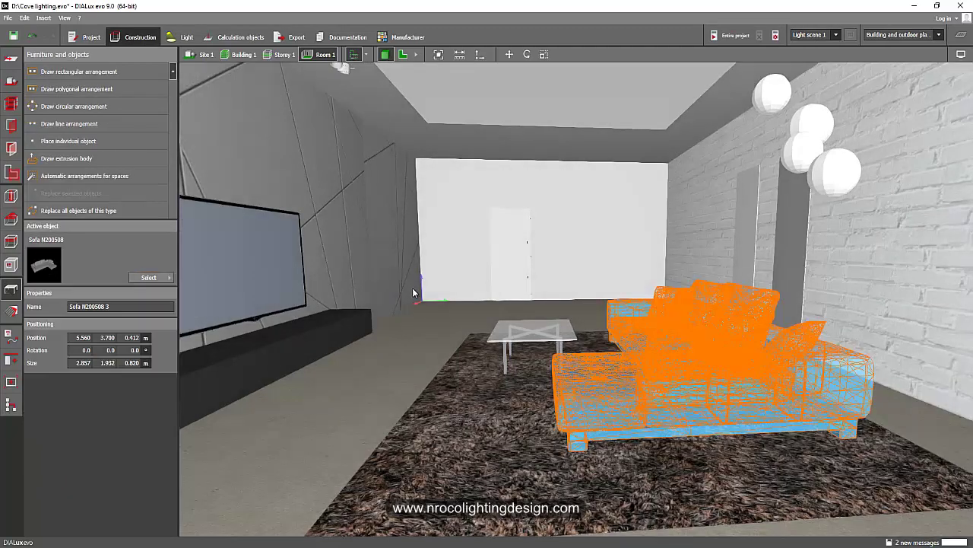
{"action": "mouse_move", "coordinate": [669, 389]}
{"action": "left_mouse_down"}
{"action": "mouse_move", "coordinate": [446, 353]}
{"action": "mouse_move", "coordinate": [415, 327]}
{"action": "mouse_move", "coordinate": [614, 304]}
{"action": "mouse_move", "coordinate": [597, 350]}
{"action": "mouse_move", "coordinate": [581, 341]}
{"action": "left_mouse_up"}
{"action": "left_click", "coordinate": [415, 327]}
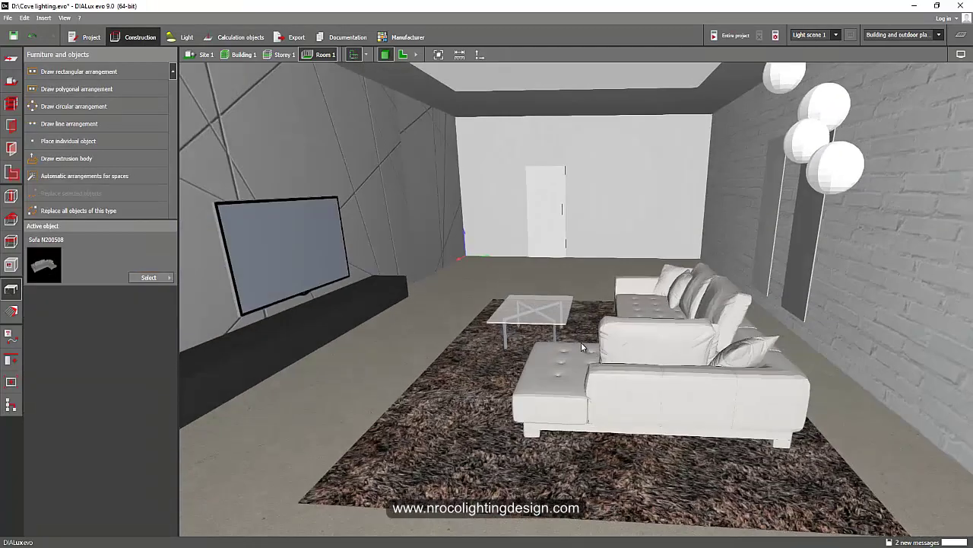
- Pick the sofa's 9001(Cream) material and inspect its 5% reflective coating
{"action": "left_click", "coordinate": [13, 312]}
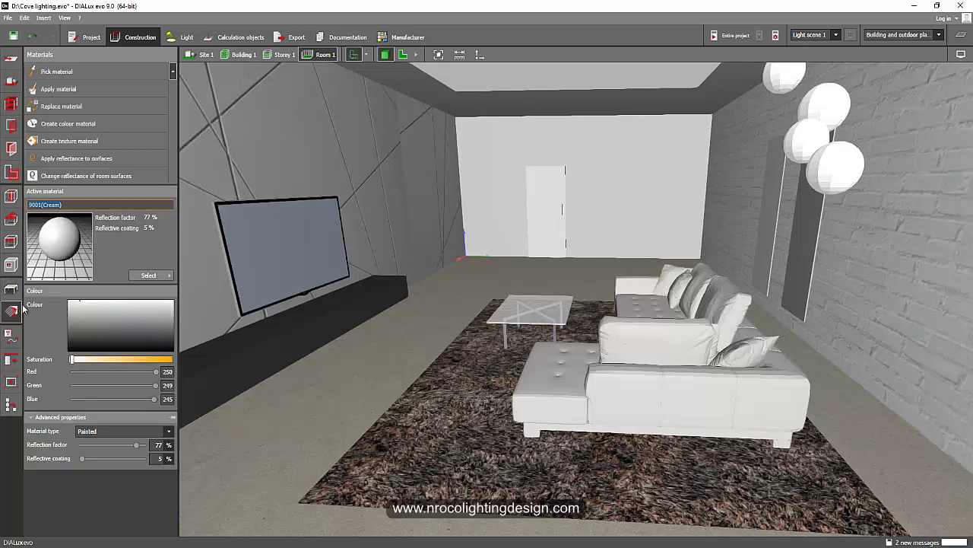
{"action": "left_click", "coordinate": [60, 72]}
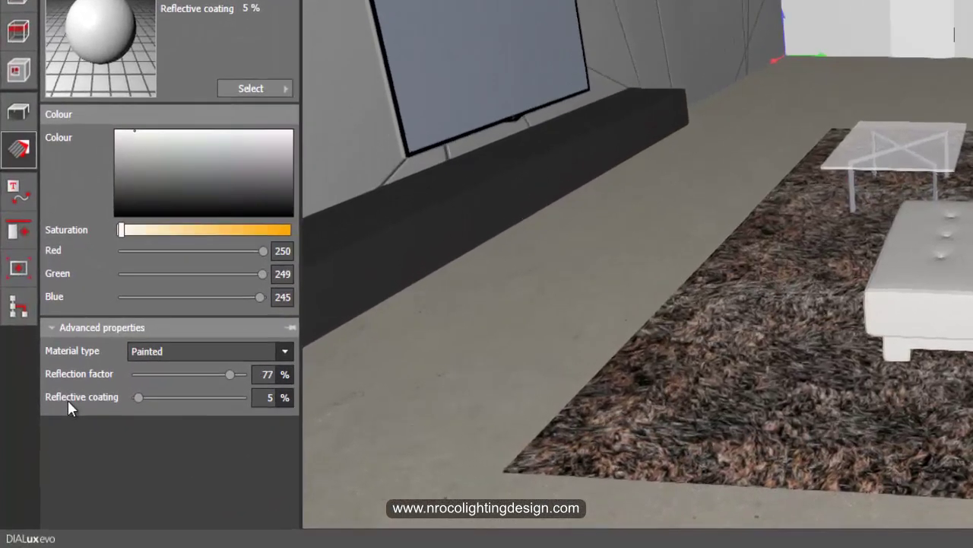
{"action": "left_click", "coordinate": [258, 399]}
{"action": "mouse_move", "coordinate": [611, 325]}
{"action": "left_mouse_down"}
{"action": "mouse_move", "coordinate": [920, 245]}
{"action": "mouse_move", "coordinate": [914, 229]}
{"action": "mouse_move", "coordinate": [847, 245]}
{"action": "mouse_move", "coordinate": [843, 211]}
{"action": "mouse_move", "coordinate": [847, 246]}
{"action": "mouse_move", "coordinate": [786, 253]}
{"action": "left_mouse_up"}
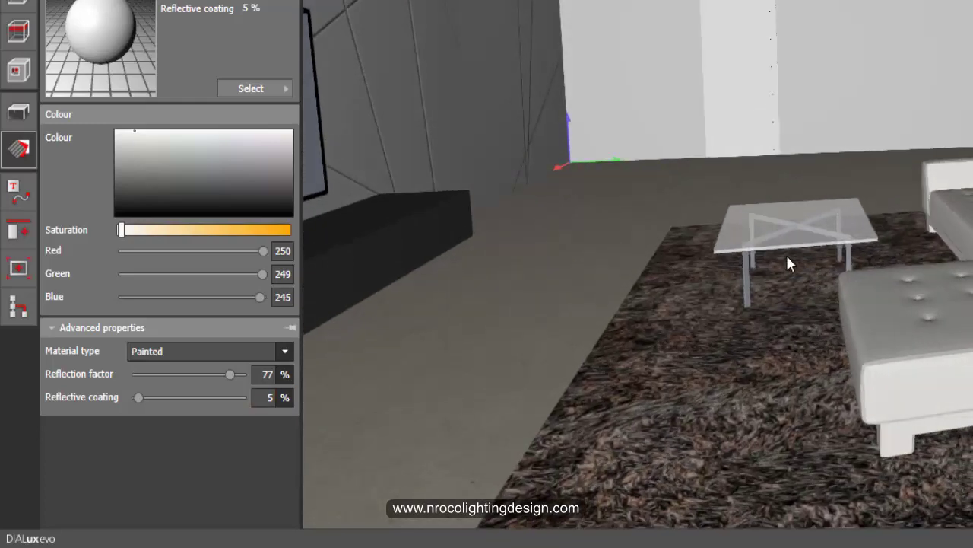
- Re-pick the sofa's cream material and set its reflective coating to 0%
{"action": "left_click", "coordinate": [607, 211]}
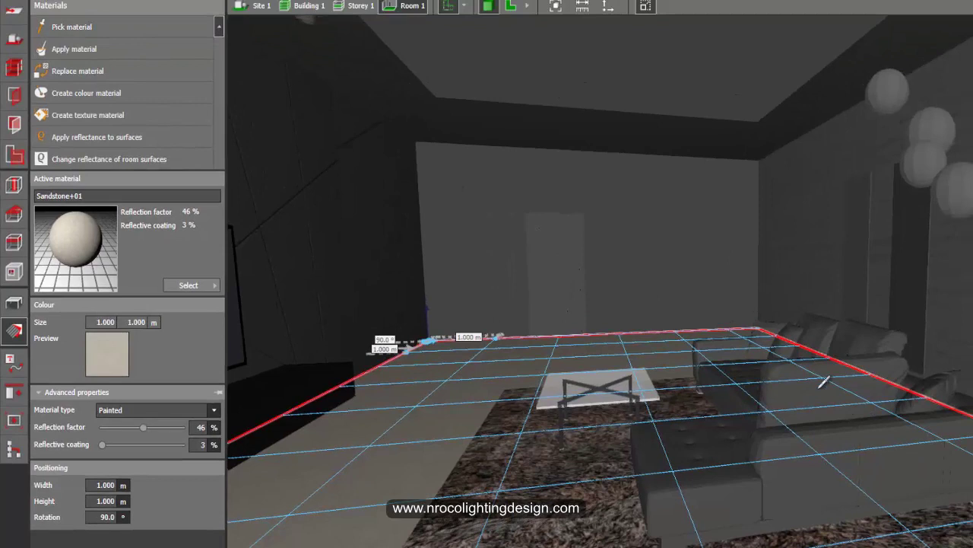
{"action": "left_click", "coordinate": [826, 381]}
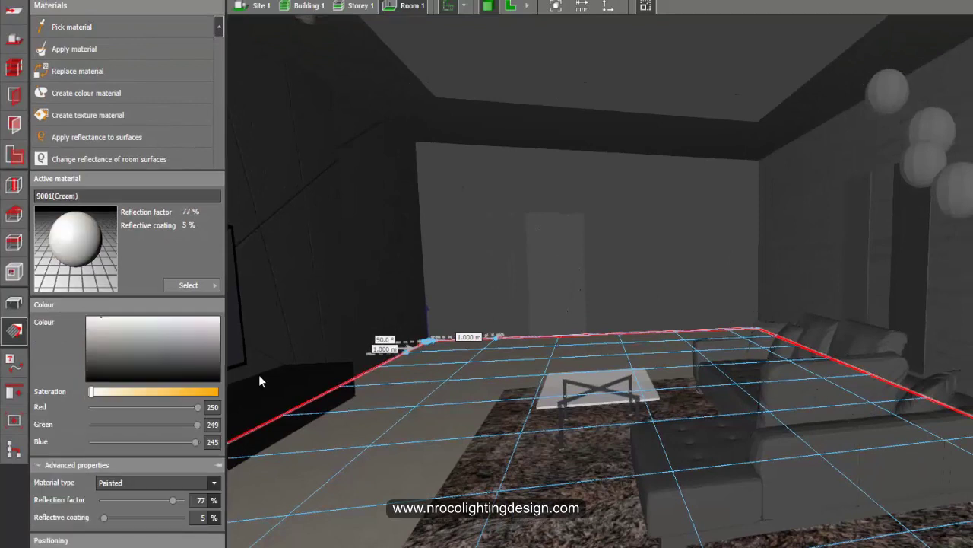
{"action": "left_click", "coordinate": [202, 517]}
{"action": "type", "text": "5"}
{"action": "key", "text": "Return"}
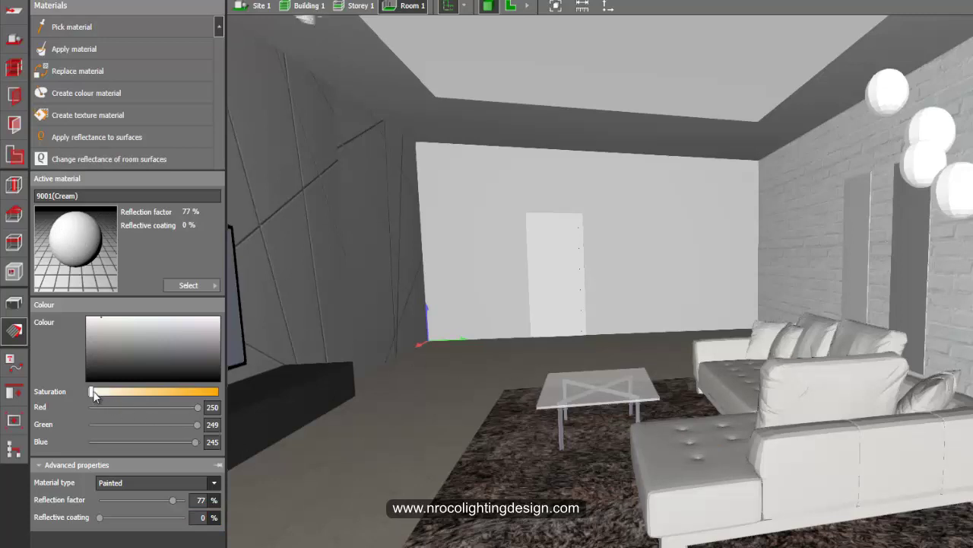
- Give the sofa a cream tint and frame it against the brick wall
{"action": "left_click_drag", "start_coordinate": [94, 394], "coordinate": [110, 399]}
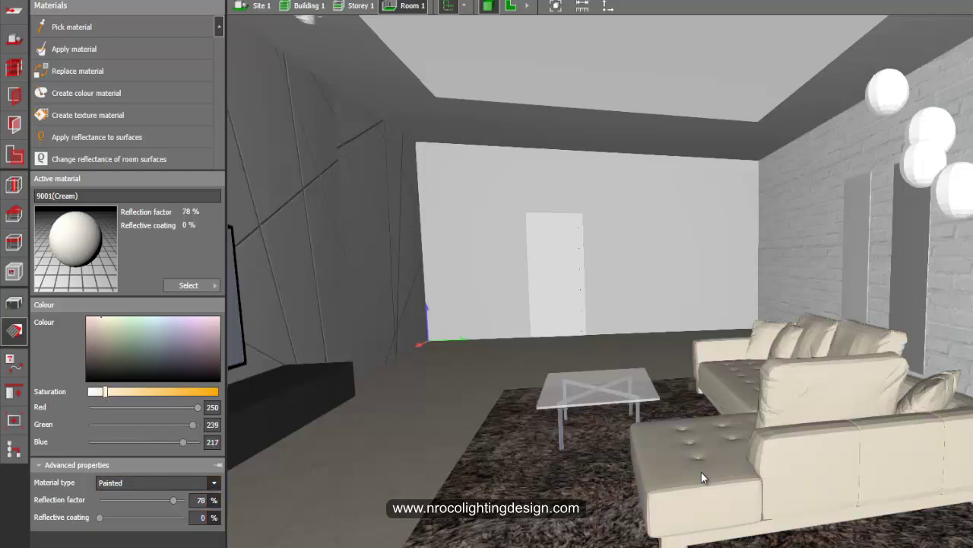
{"action": "left_click_drag", "start_coordinate": [697, 467], "coordinate": [759, 481]}
{"action": "left_click_drag", "start_coordinate": [684, 485], "coordinate": [643, 486]}
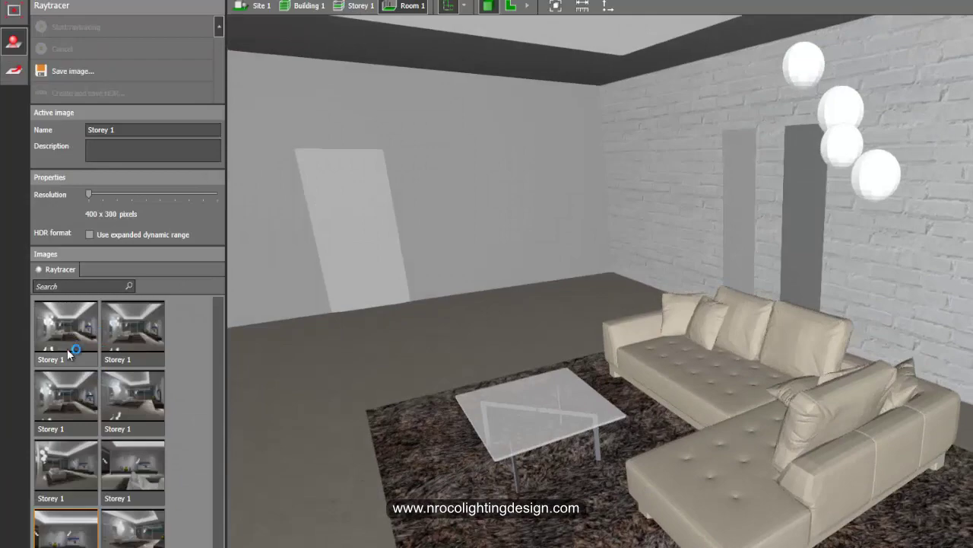
- Preview an earlier render, then recalculate the room lighting and turn off false colours
{"action": "double_click", "coordinate": [54, 478]}
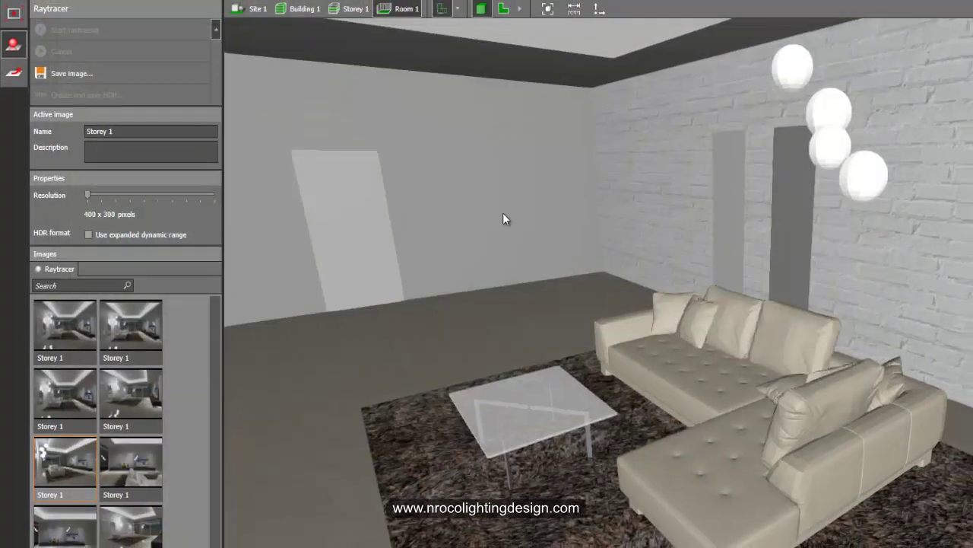
{"action": "mouse_move", "coordinate": [503, 212]}
{"action": "left_mouse_down"}
{"action": "mouse_move", "coordinate": [397, 215]}
{"action": "mouse_move", "coordinate": [317, 200]}
{"action": "mouse_move", "coordinate": [343, 186]}
{"action": "mouse_move", "coordinate": [309, 167]}
{"action": "left_mouse_up"}
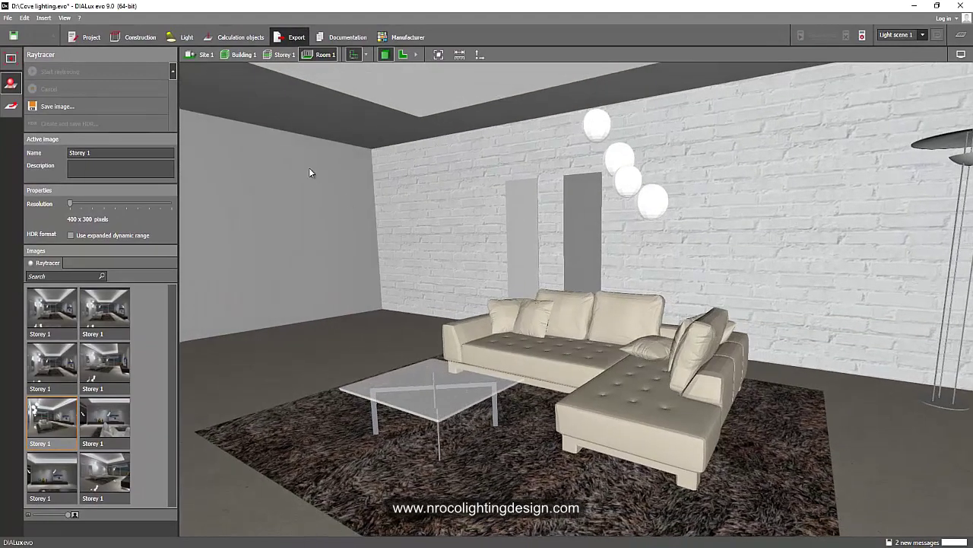
{"action": "left_click", "coordinate": [138, 37]}
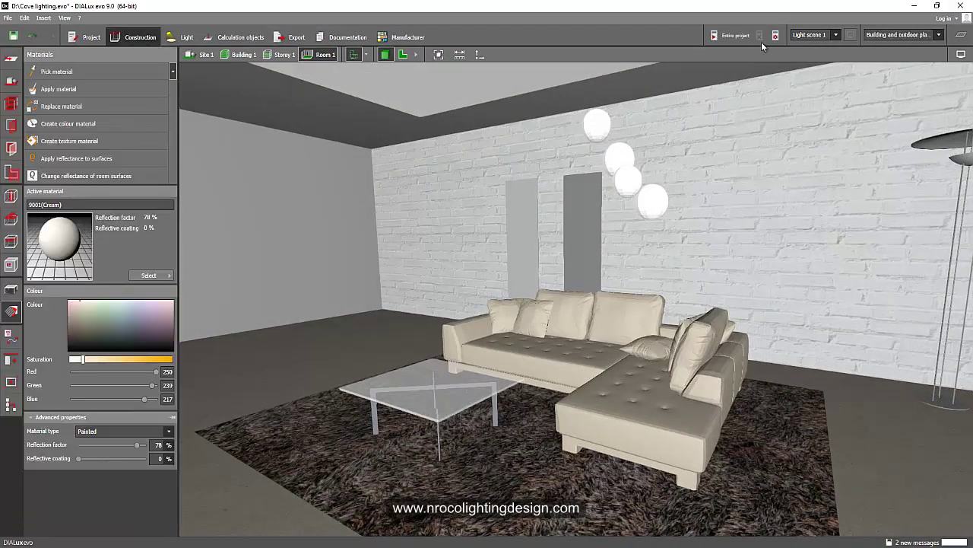
{"action": "left_click", "coordinate": [727, 37]}
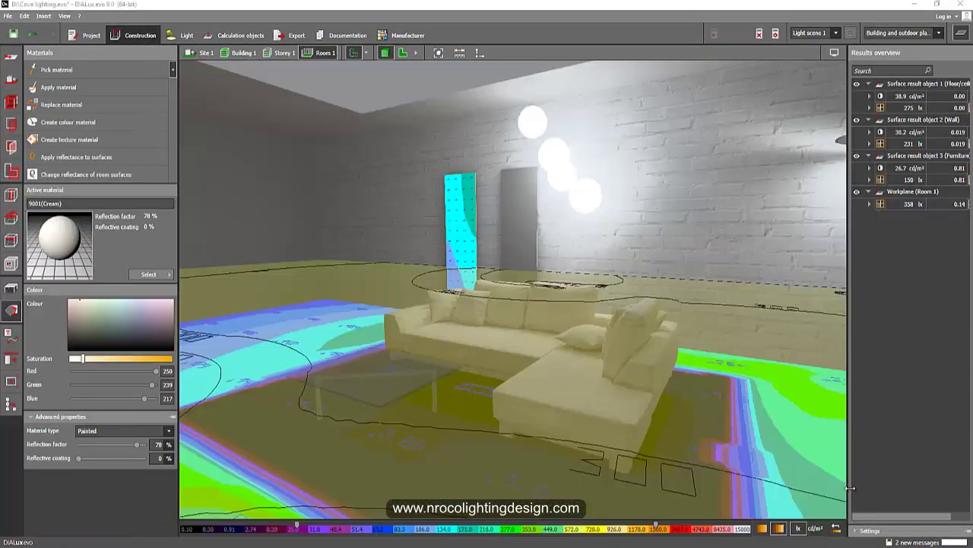
{"action": "mouse_move", "coordinate": [695, 356]}
{"action": "left_mouse_down"}
{"action": "mouse_move", "coordinate": [683, 344]}
{"action": "mouse_move", "coordinate": [594, 335]}
{"action": "mouse_move", "coordinate": [607, 358]}
{"action": "mouse_move", "coordinate": [672, 363]}
{"action": "mouse_move", "coordinate": [635, 366]}
{"action": "left_mouse_up"}
{"action": "left_click", "coordinate": [964, 34]}
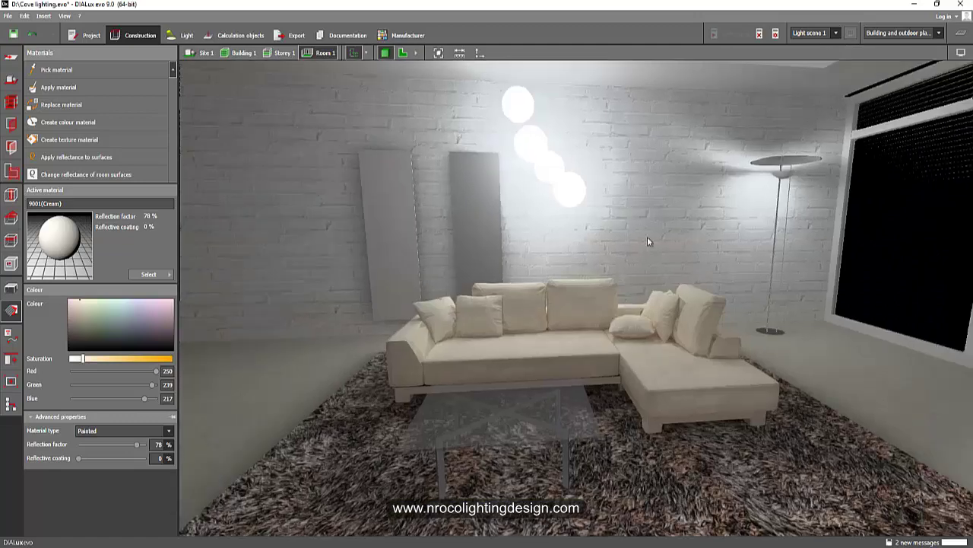
{"action": "mouse_move", "coordinate": [648, 237]}
{"action": "left_mouse_down"}
{"action": "mouse_move", "coordinate": [578, 266]}
{"action": "mouse_move", "coordinate": [450, 270]}
{"action": "mouse_move", "coordinate": [623, 266]}
{"action": "mouse_move", "coordinate": [584, 282]}
{"action": "mouse_move", "coordinate": [553, 279]}
{"action": "mouse_move", "coordinate": [603, 285]}
{"action": "mouse_move", "coordinate": [559, 276]}
{"action": "mouse_move", "coordinate": [550, 302]}
{"action": "mouse_move", "coordinate": [562, 271]}
{"action": "mouse_move", "coordinate": [542, 275]}
{"action": "mouse_move", "coordinate": [571, 270]}
{"action": "mouse_move", "coordinate": [570, 296]}
{"action": "mouse_move", "coordinate": [533, 331]}
{"action": "mouse_move", "coordinate": [432, 317]}
{"action": "mouse_move", "coordinate": [562, 348]}
{"action": "mouse_move", "coordinate": [485, 354]}
{"action": "mouse_move", "coordinate": [501, 320]}
{"action": "mouse_move", "coordinate": [469, 342]}
{"action": "mouse_move", "coordinate": [527, 340]}
{"action": "mouse_move", "coordinate": [517, 333]}
{"action": "mouse_move", "coordinate": [519, 343]}
{"action": "left_mouse_up"}
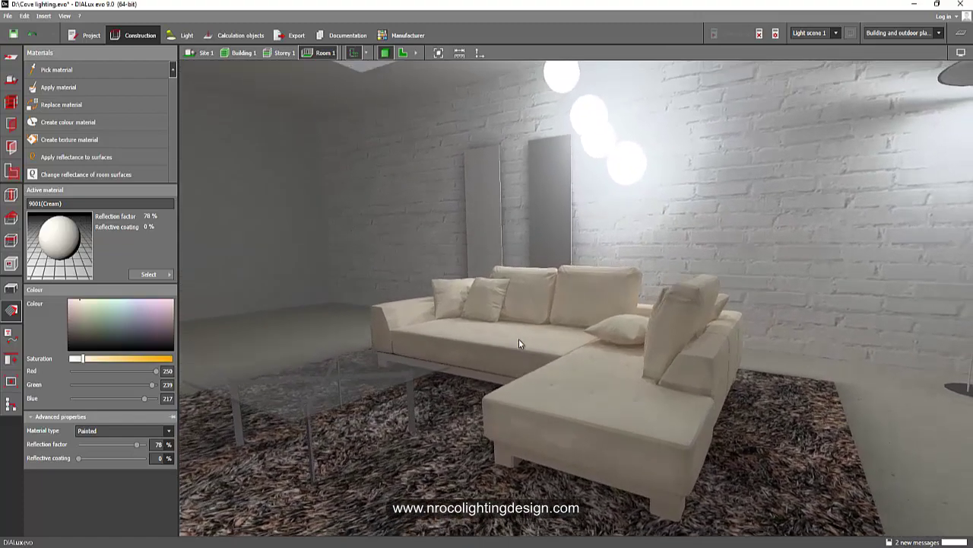
- Raise the Raytracer resolution to 1024 x 768 and raytrace the sofa view
{"action": "left_click", "coordinate": [295, 35]}
{"action": "mouse_move", "coordinate": [414, 225]}
{"action": "left_mouse_down"}
{"action": "mouse_move", "coordinate": [392, 217]}
{"action": "mouse_move", "coordinate": [446, 284]}
{"action": "left_mouse_up"}
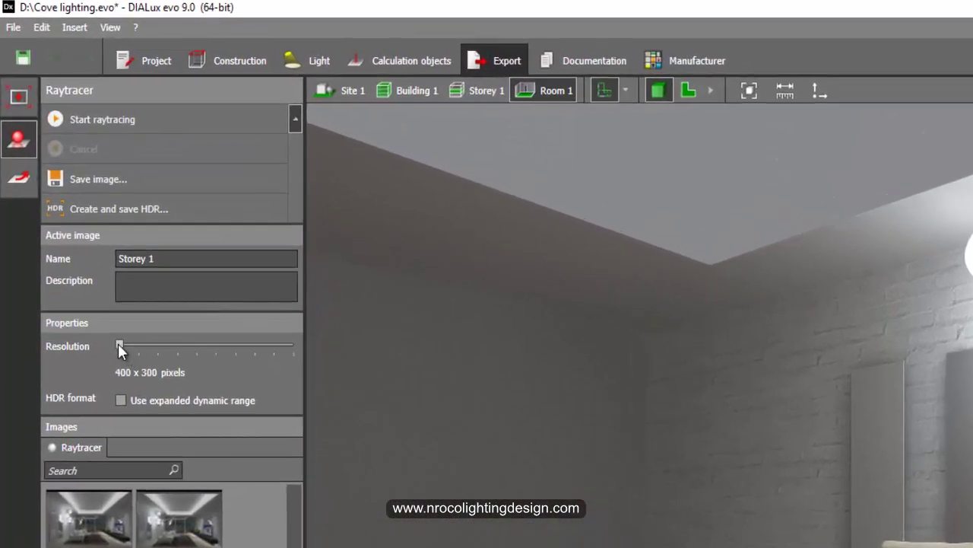
{"action": "left_click_drag", "start_coordinate": [119, 349], "coordinate": [156, 347]}
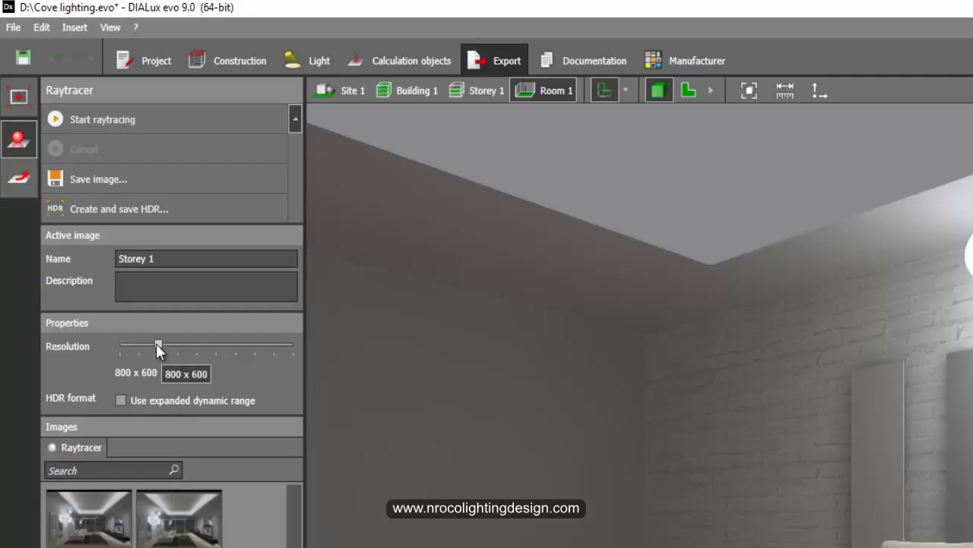
{"action": "left_click_drag", "start_coordinate": [157, 346], "coordinate": [175, 346]}
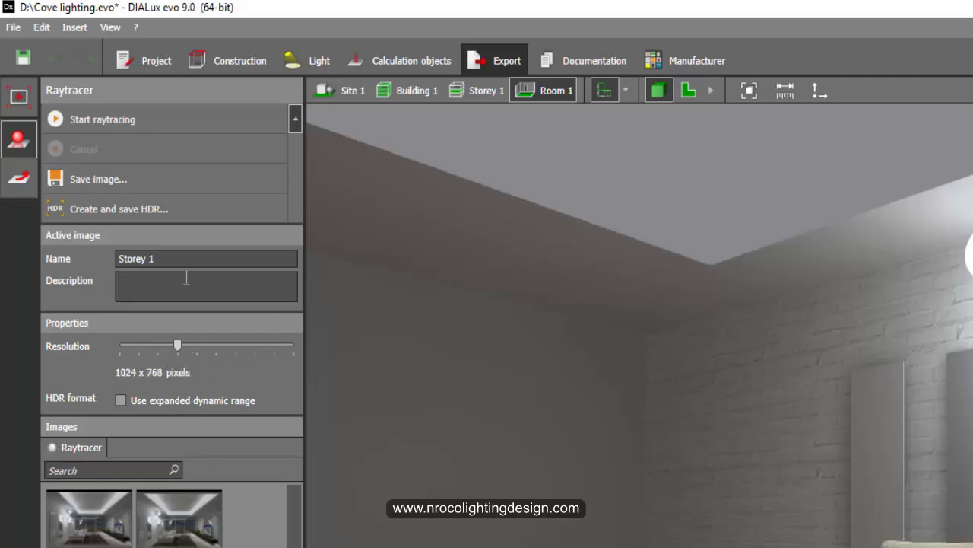
{"action": "left_click", "coordinate": [114, 122]}
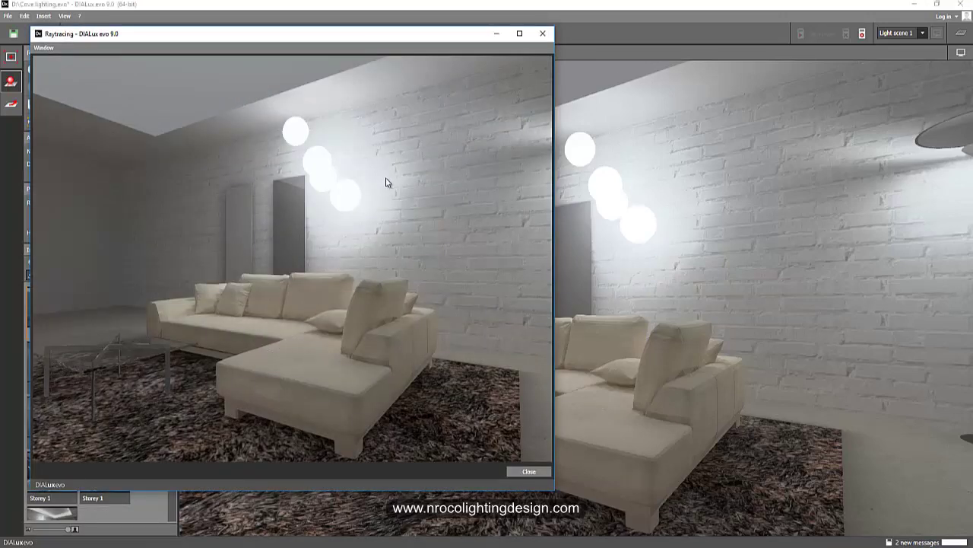
- Drag the Raytracing render window aside
{"action": "left_click_drag", "start_coordinate": [403, 38], "coordinate": [600, 48]}
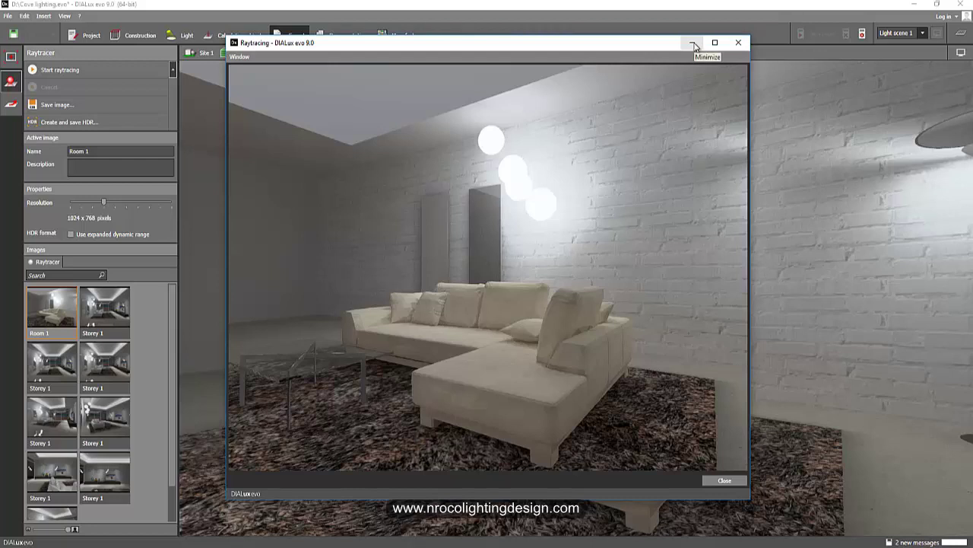
- Minimize the render, sample the sofa's material, and orbit around the sofa and glass table
{"action": "left_click", "coordinate": [694, 44]}
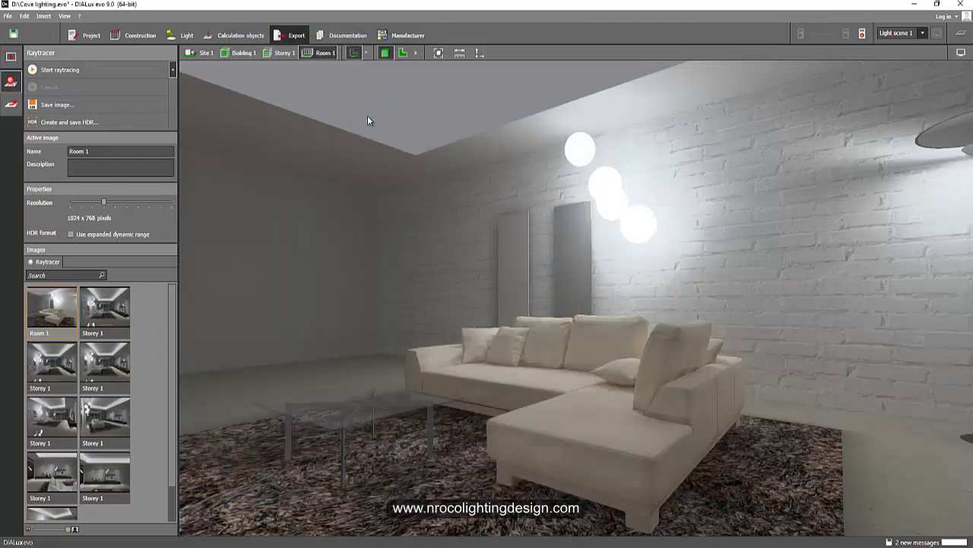
{"action": "left_click", "coordinate": [140, 35]}
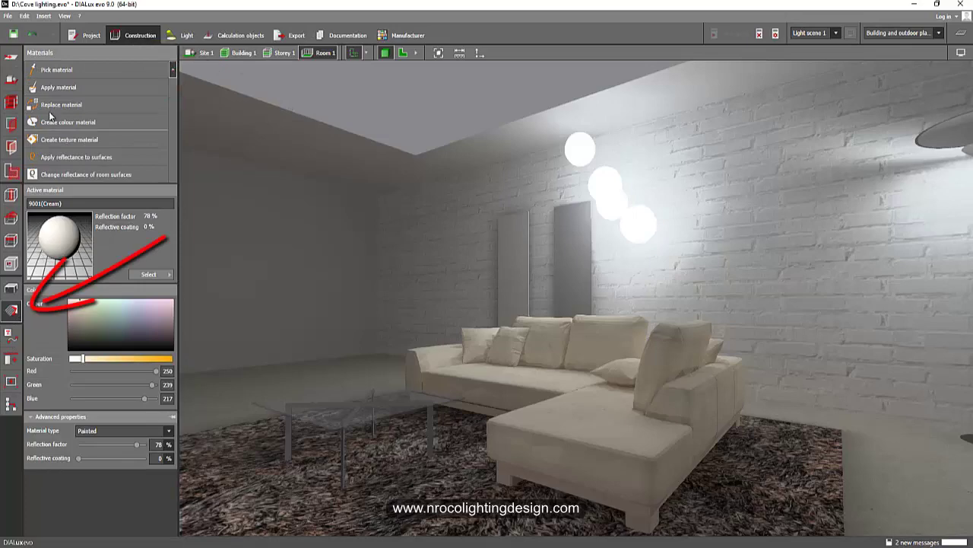
{"action": "left_click", "coordinate": [68, 68]}
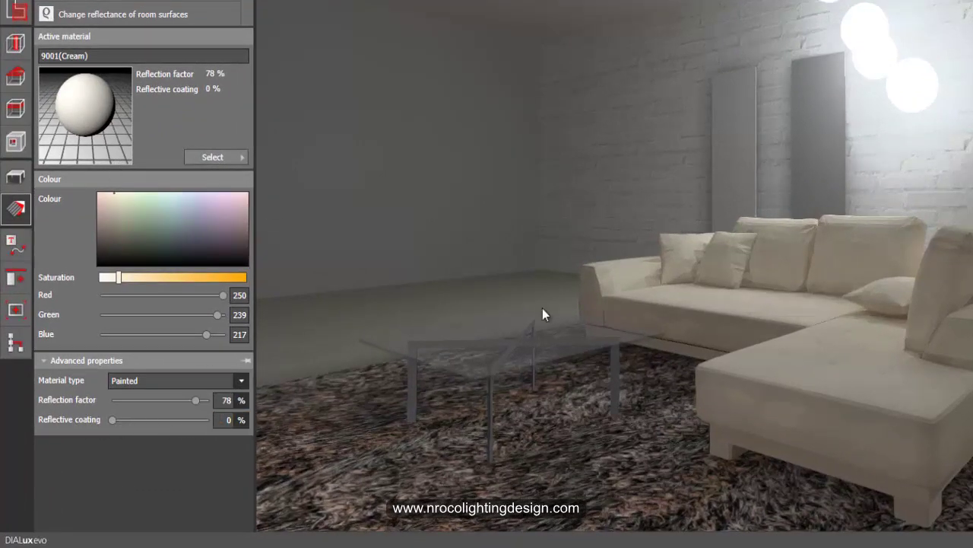
{"action": "left_click_drag", "start_coordinate": [691, 364], "coordinate": [826, 391]}
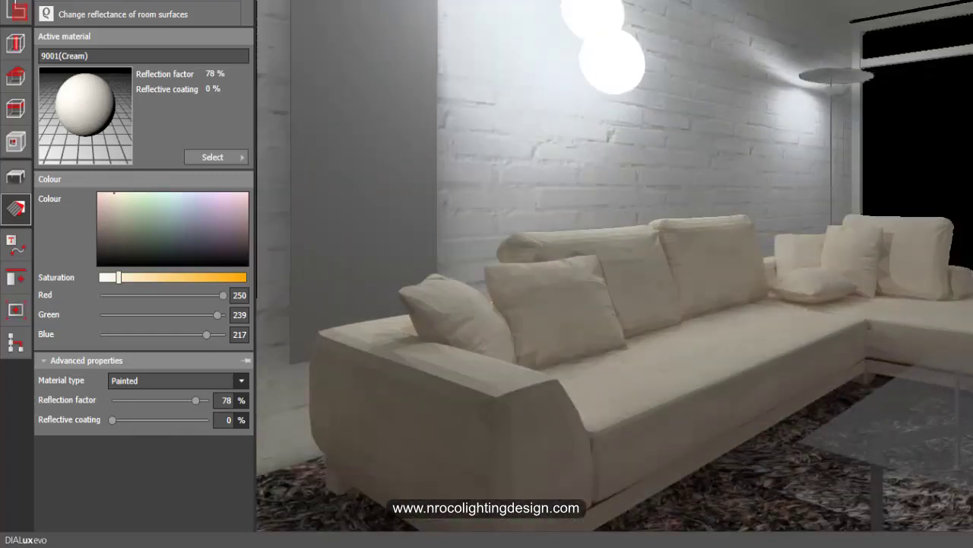
{"action": "mouse_move", "coordinate": [758, 399]}
{"action": "left_mouse_down"}
{"action": "mouse_move", "coordinate": [676, 431]}
{"action": "mouse_move", "coordinate": [578, 450]}
{"action": "mouse_move", "coordinate": [608, 434]}
{"action": "mouse_move", "coordinate": [541, 439]}
{"action": "left_mouse_up"}
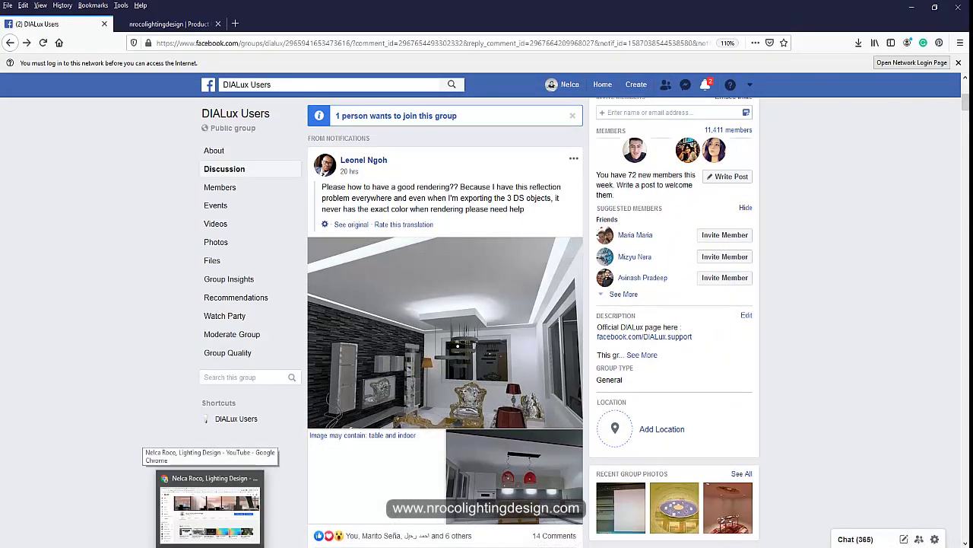
- Scroll the Facebook post, then return to DIALux and orbit toward the floor lamp
{"action": "scroll", "coordinate": [121, 393], "scroll_direction": "down", "scroll_amount": 1}
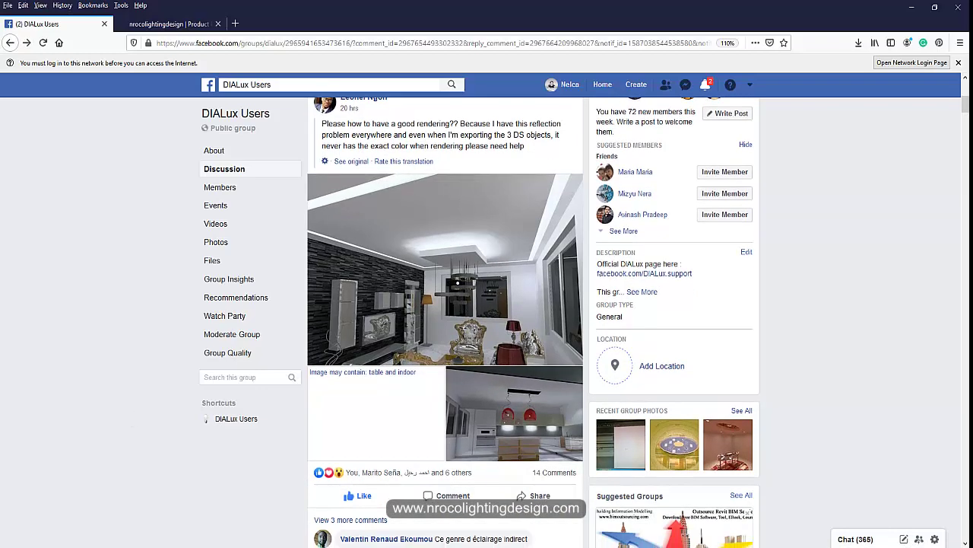
{"action": "left_click", "coordinate": [351, 476]}
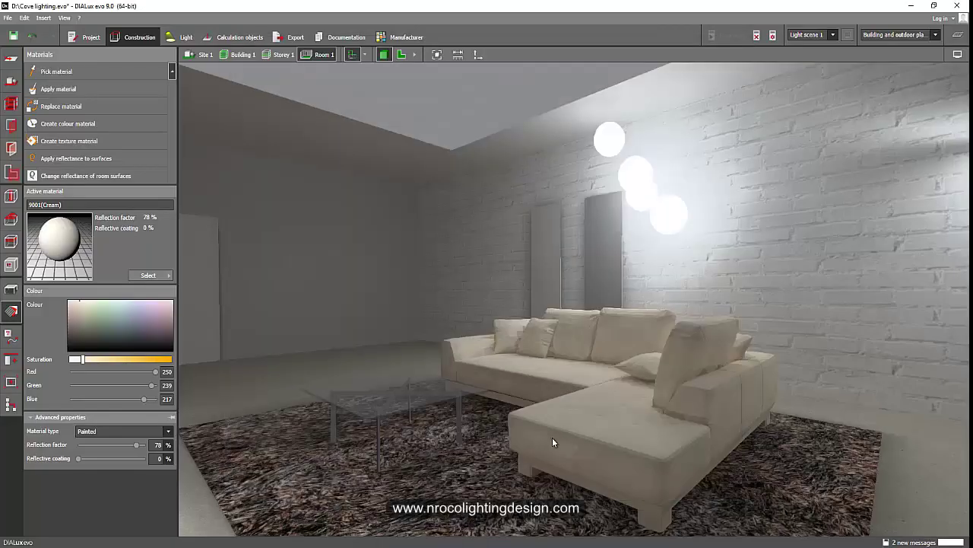
{"action": "mouse_move", "coordinate": [458, 441]}
{"action": "left_mouse_down"}
{"action": "mouse_move", "coordinate": [513, 440]}
{"action": "mouse_move", "coordinate": [476, 434]}
{"action": "left_mouse_up"}
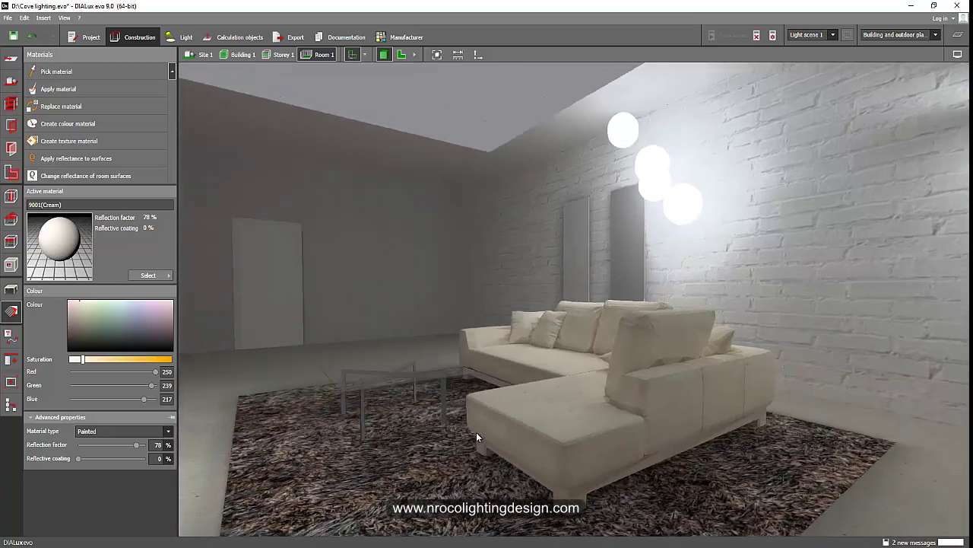